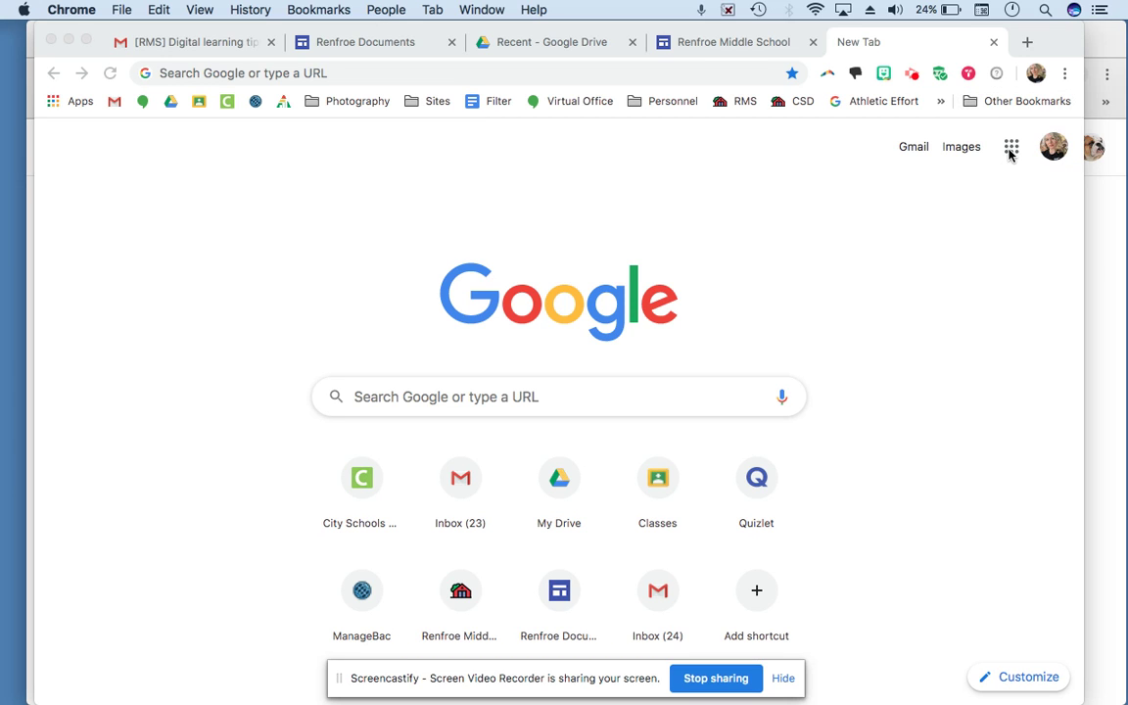
# Step: Open Gmail in the new tab from the Google apps grid
pyautogui.click(1012, 150)
pyautogui.click(1010, 149)
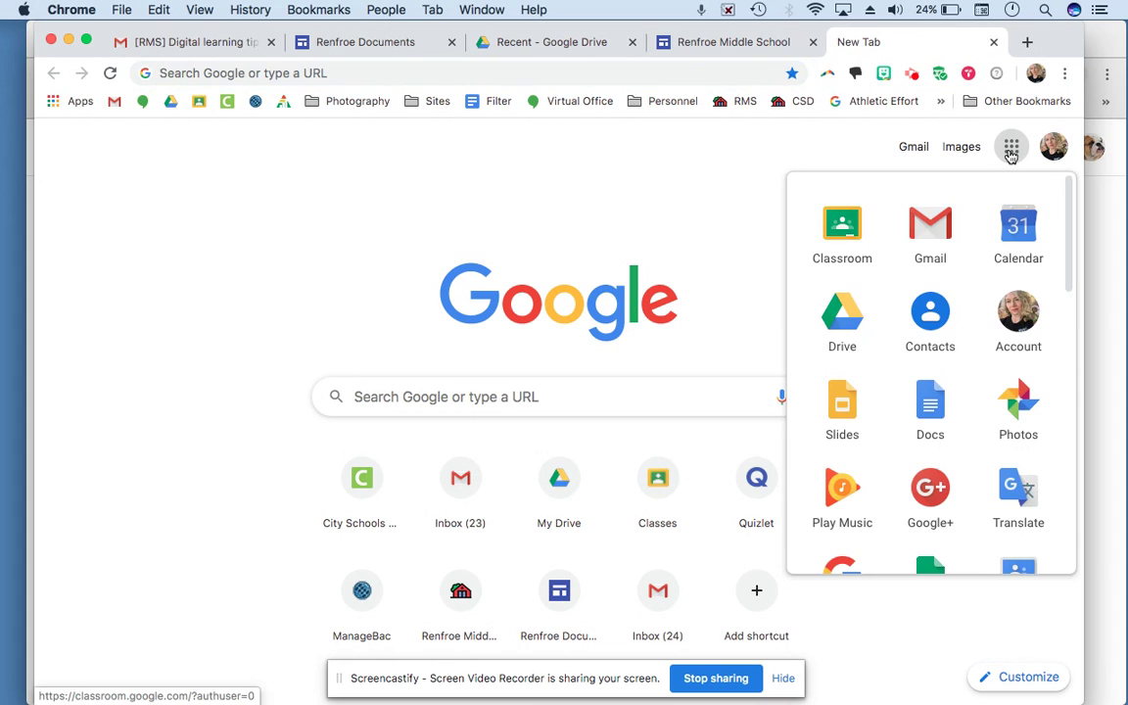
pyautogui.click(951, 223)
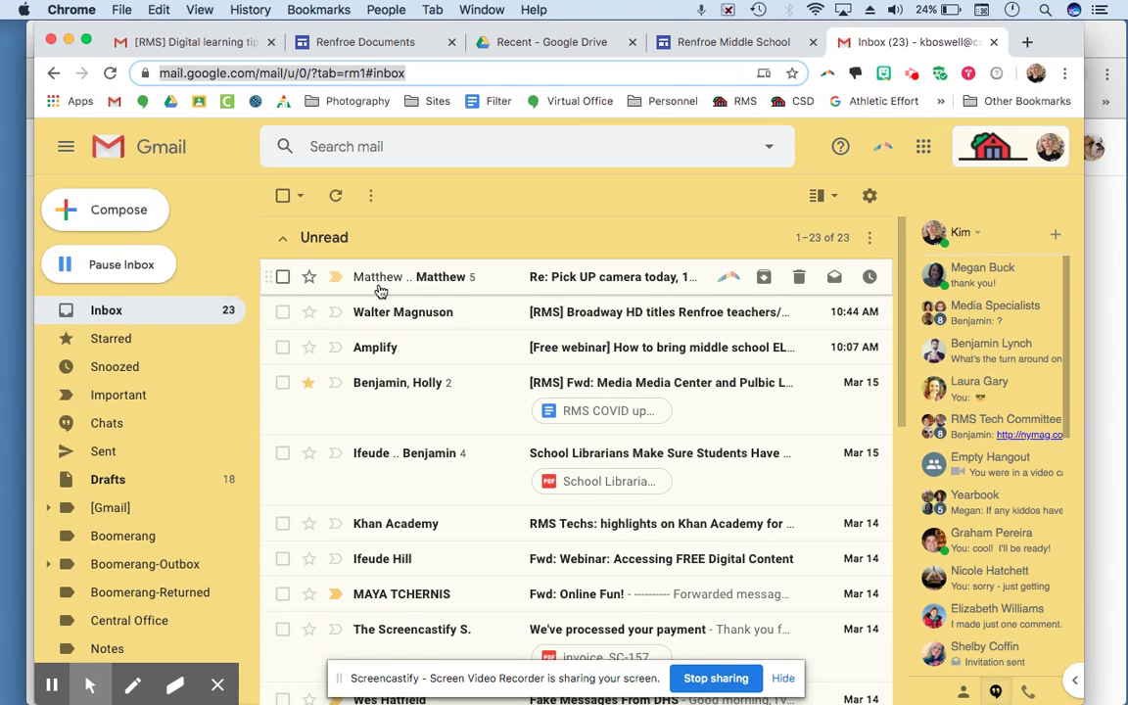
# Step: Read the Broadway HD titles message, return to the inbox, and open the Amplify webinar email
pyautogui.scroll(-3, 370, 516)
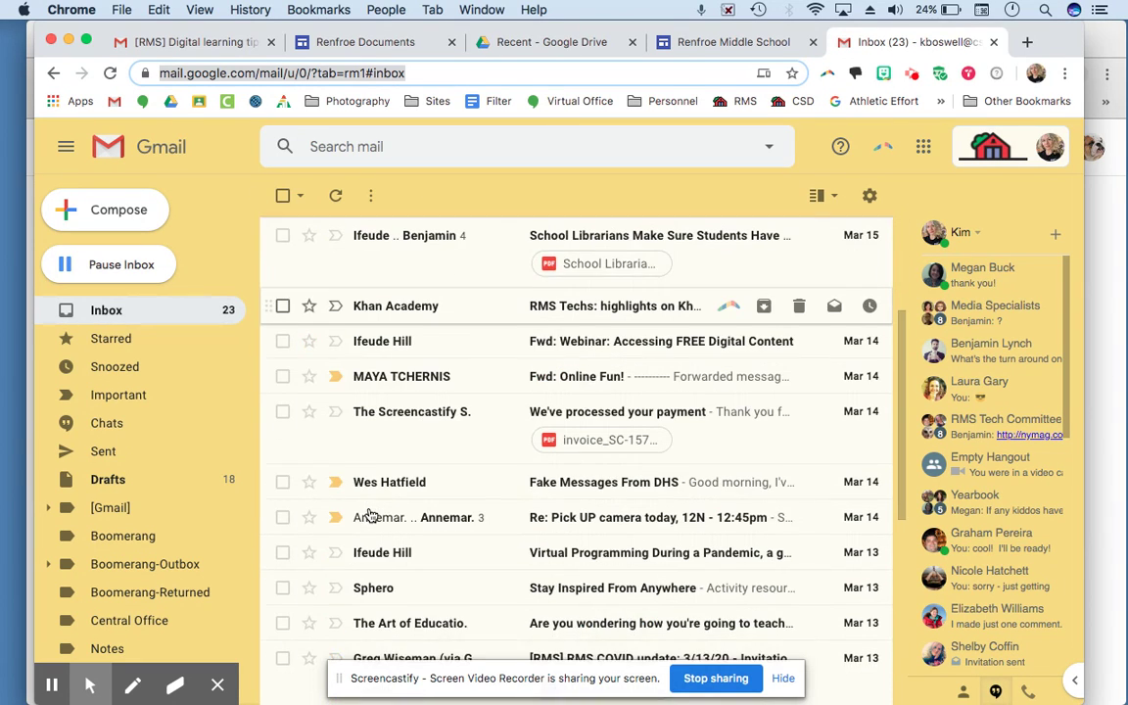
pyautogui.scroll(3, 371, 516)
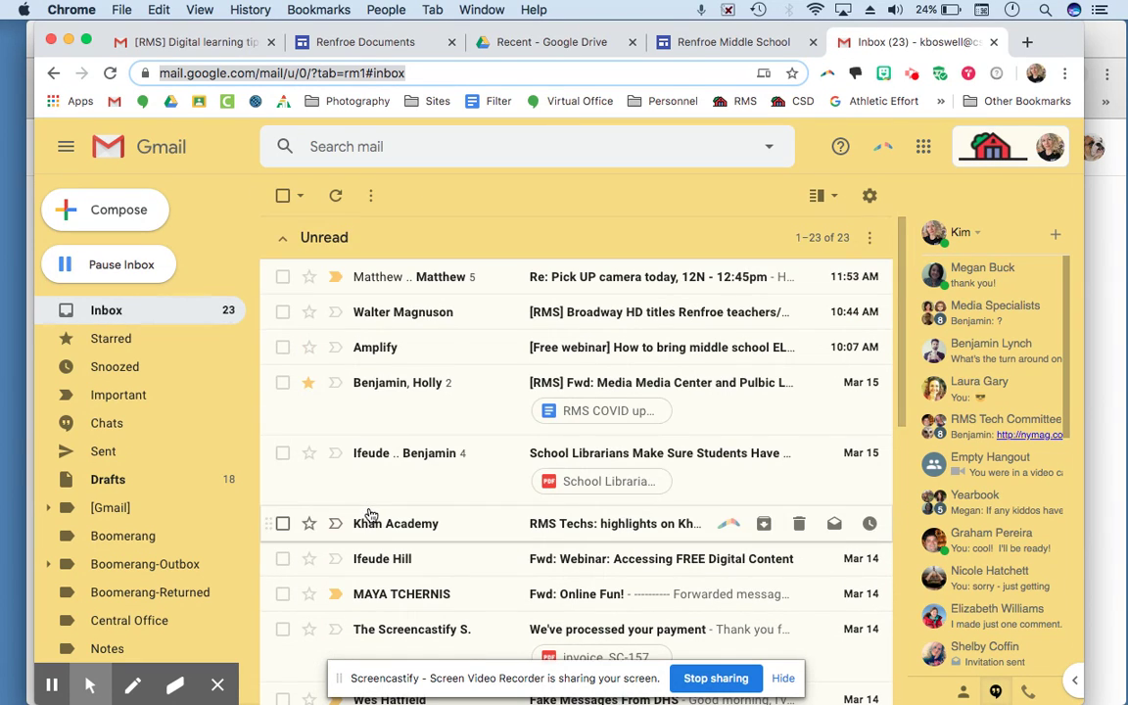
pyautogui.click(419, 316)
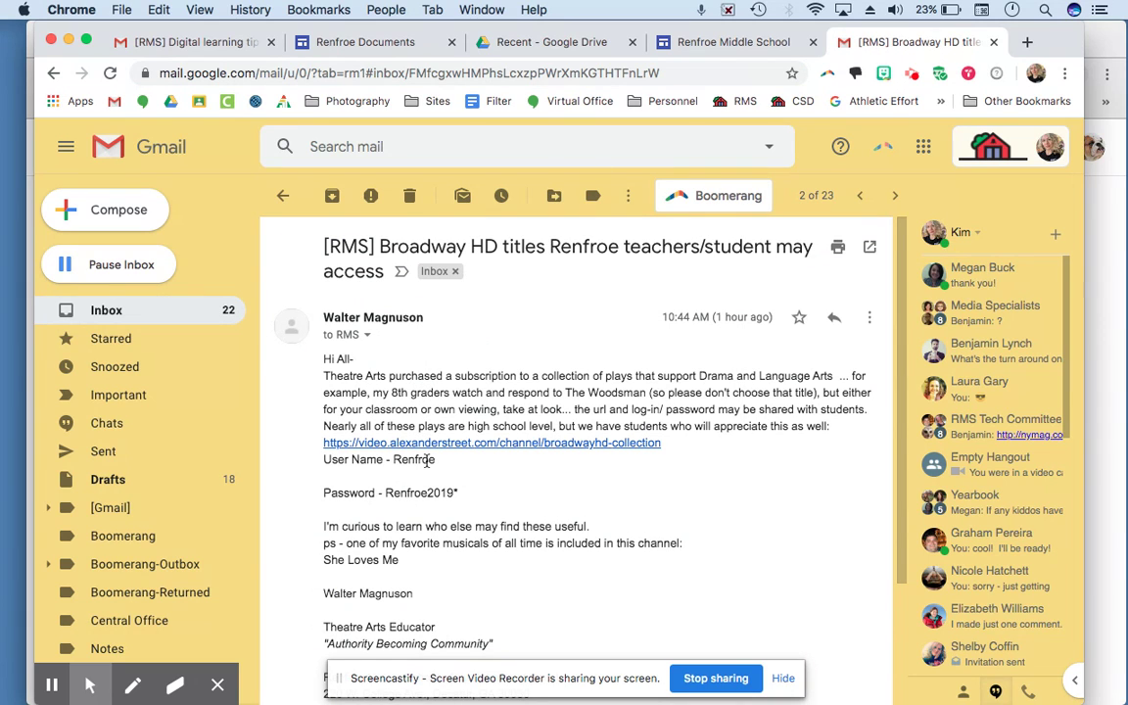
pyautogui.click(283, 196)
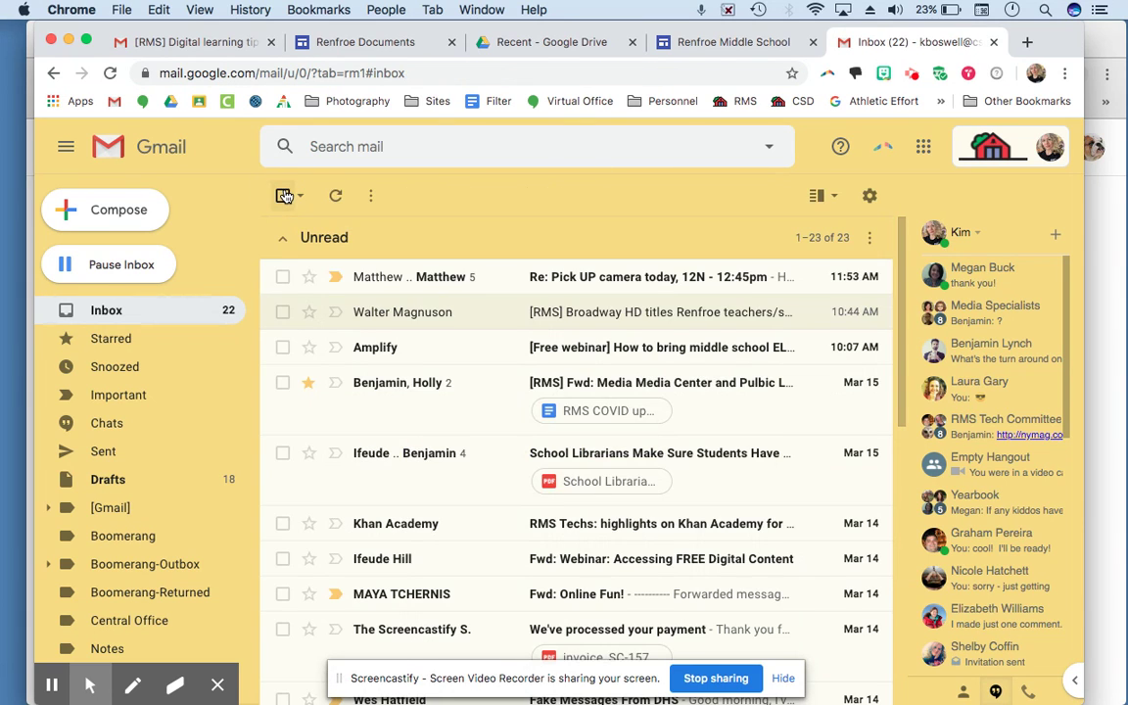
pyautogui.click(378, 350)
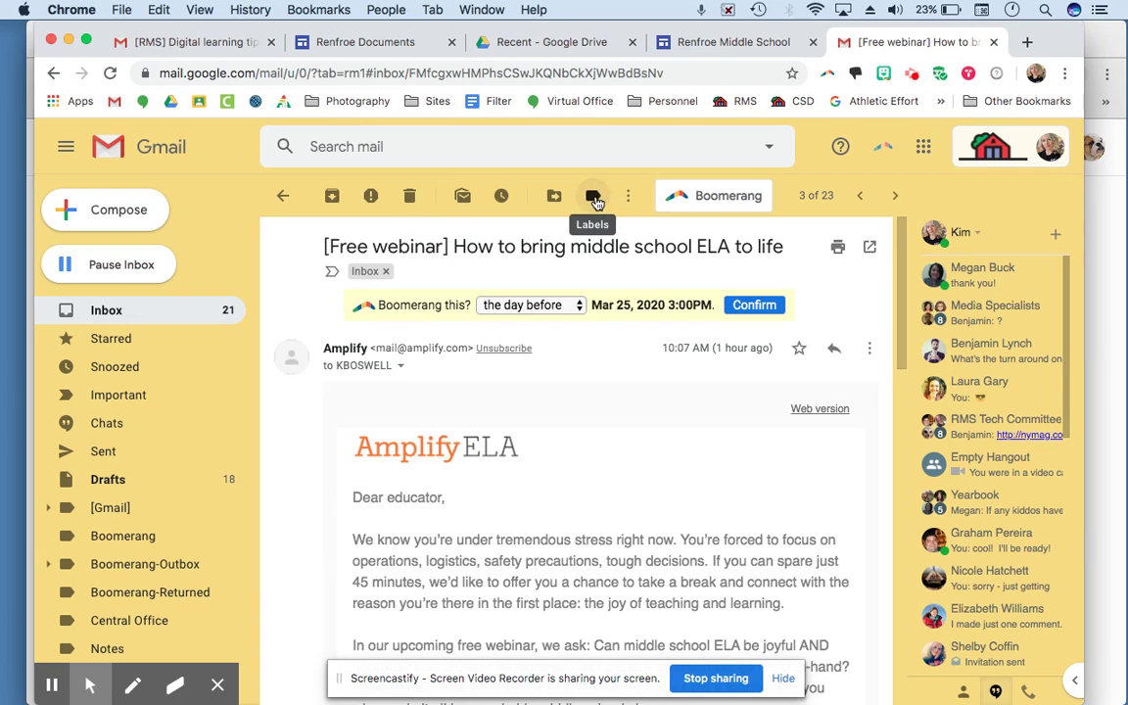
# Step: Look through the conversation and message action menus, then expand the webinar email's sender and recipient details
pyautogui.click(628, 199)
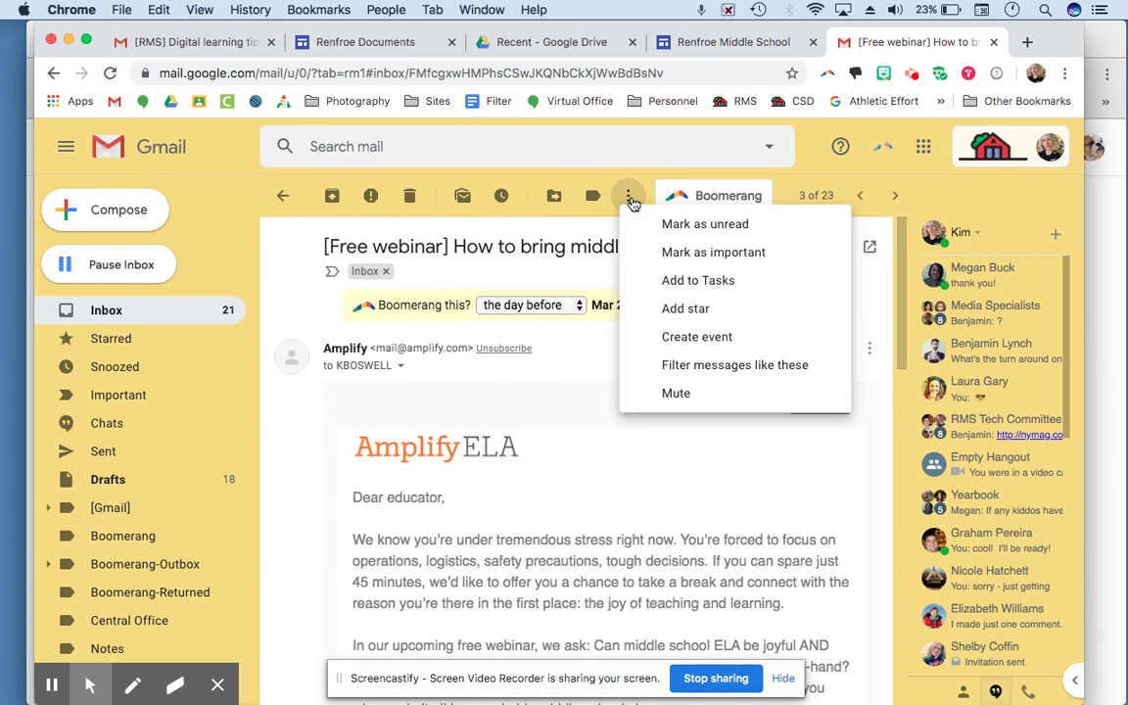
pyautogui.click(874, 399)
pyautogui.click(869, 348)
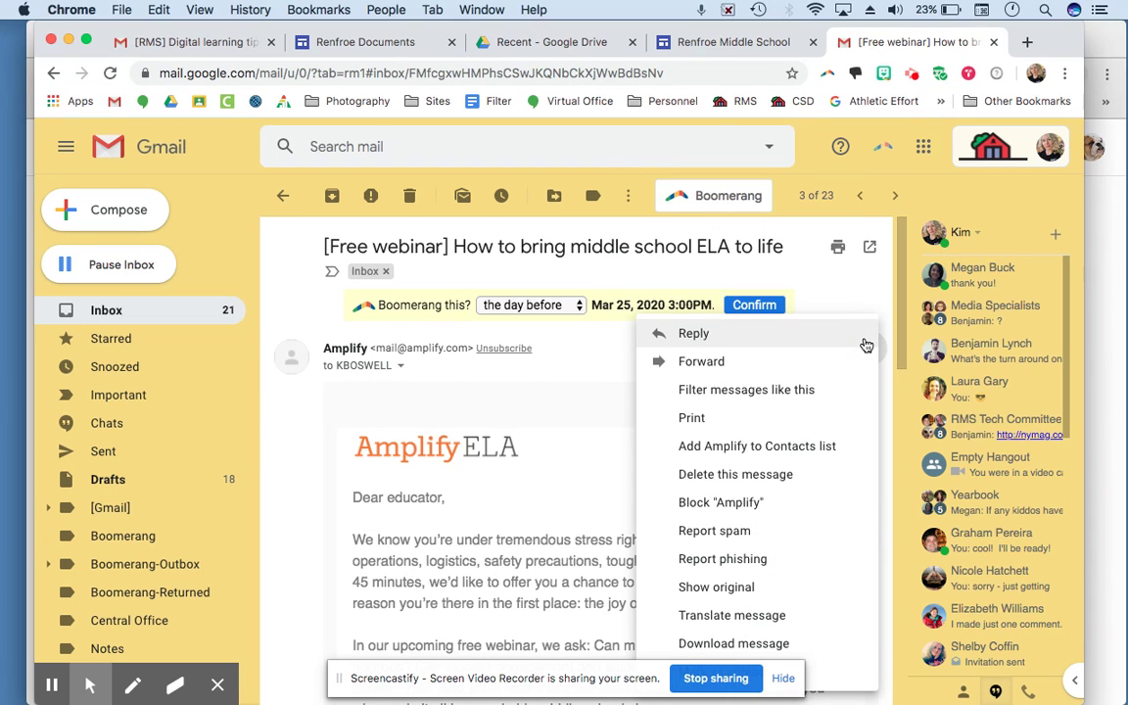
pyautogui.click(550, 437)
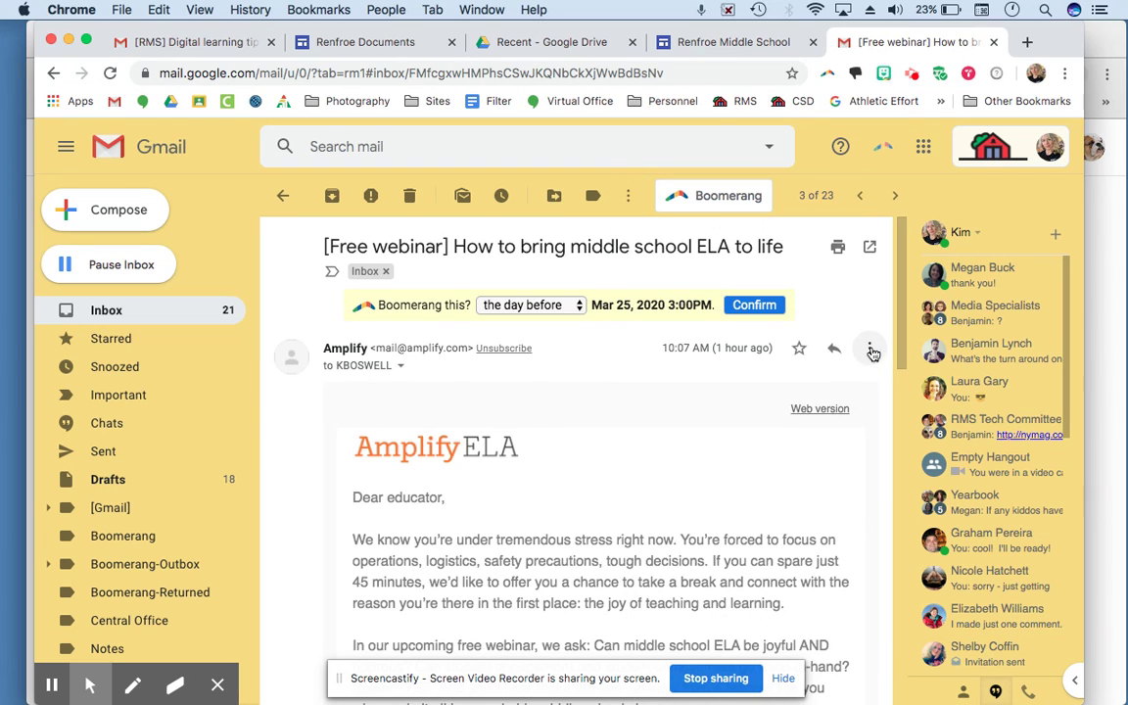
pyautogui.click(870, 350)
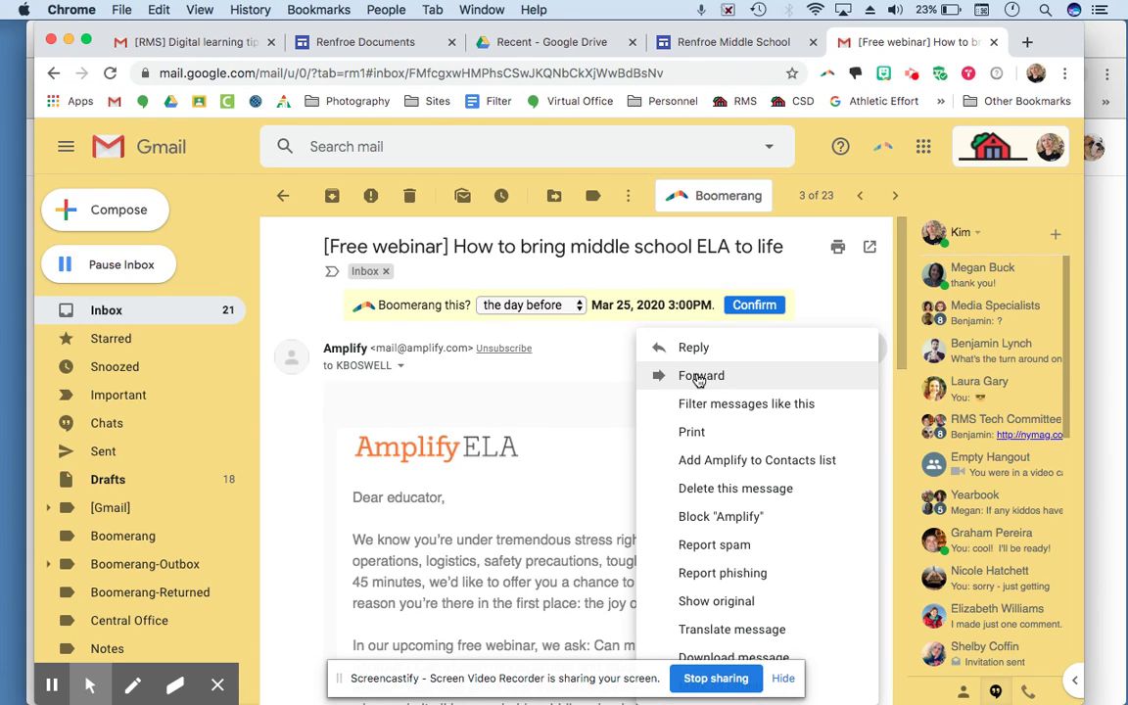
pyautogui.click(401, 366)
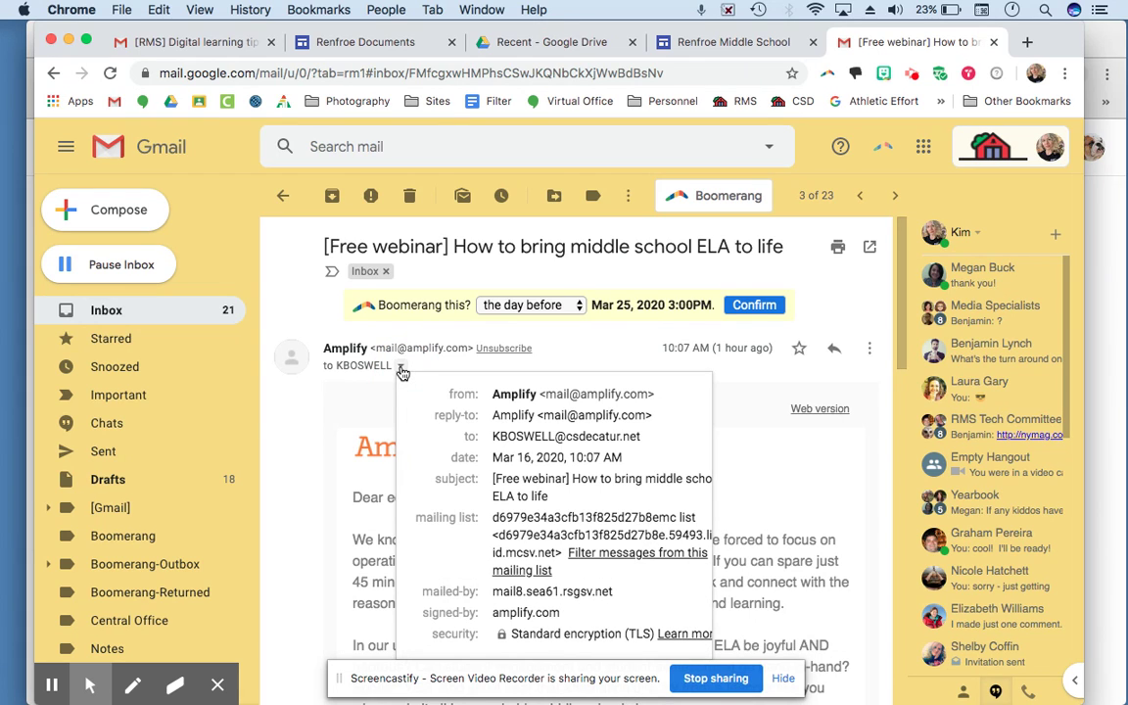
# Step: Close the webinar email's details popup and start a new message
pyautogui.moveTo(612, 441)
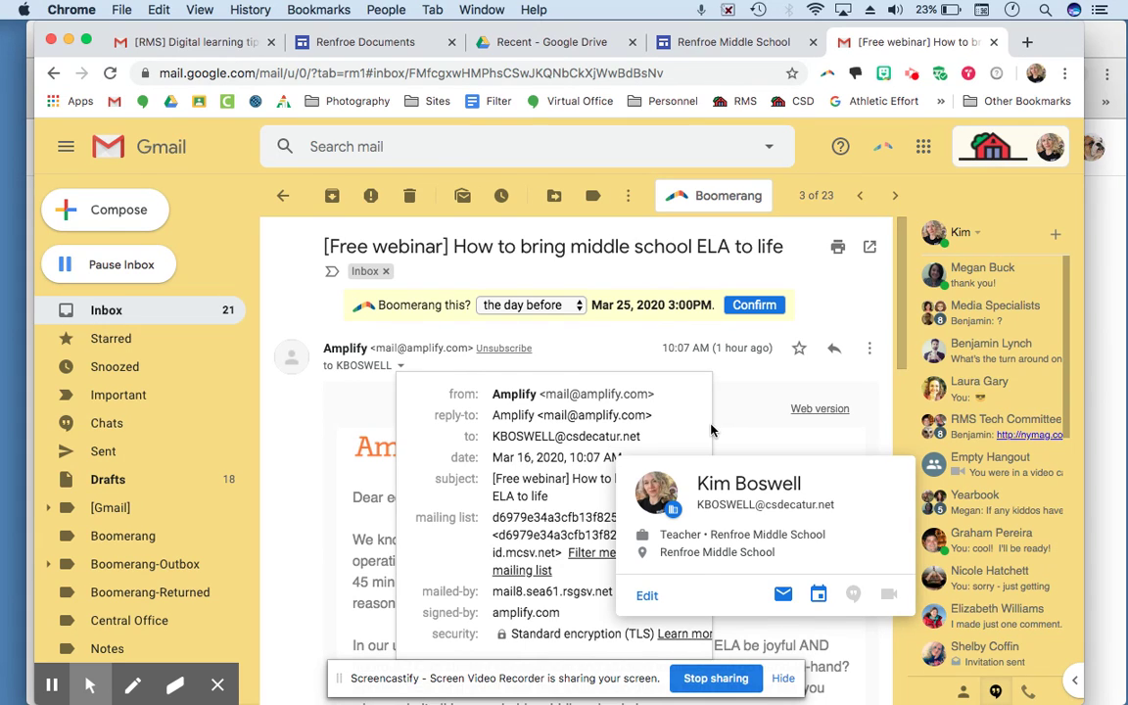
pyautogui.click(743, 434)
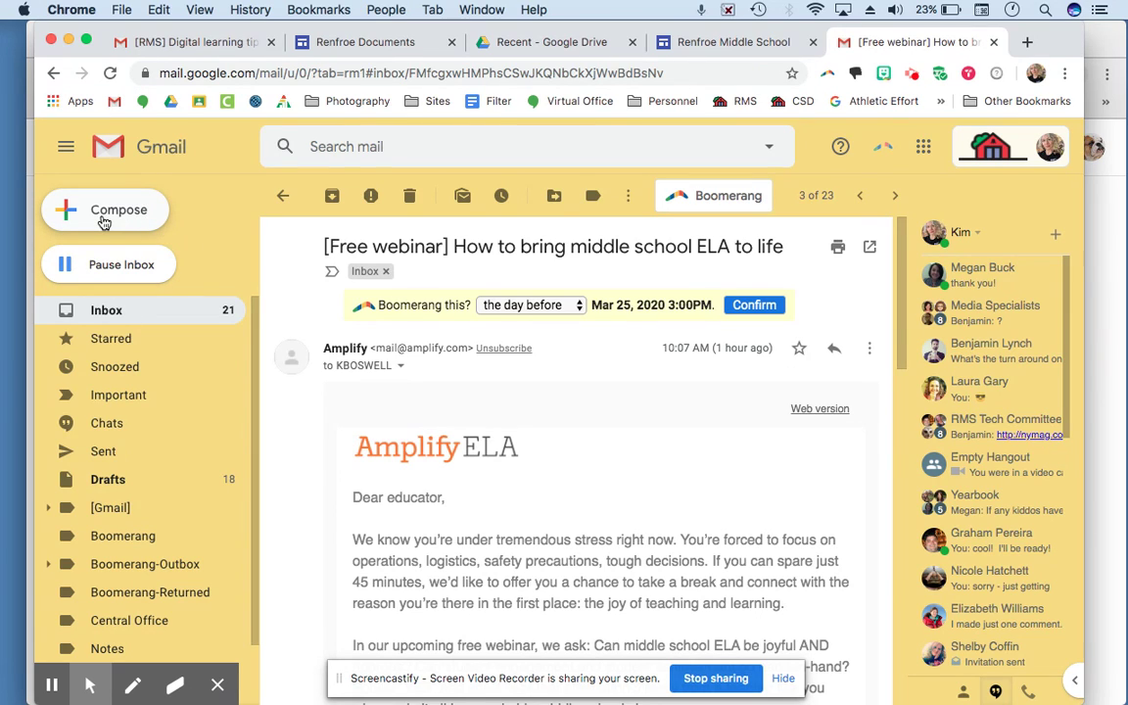
pyautogui.click(104, 224)
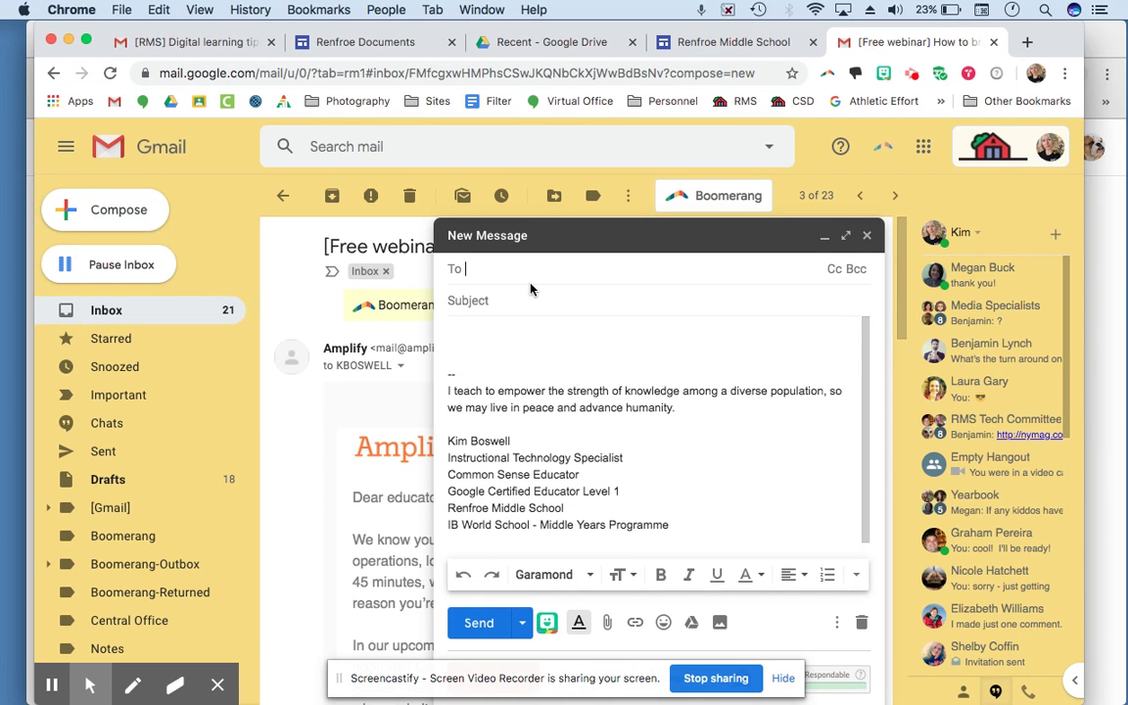
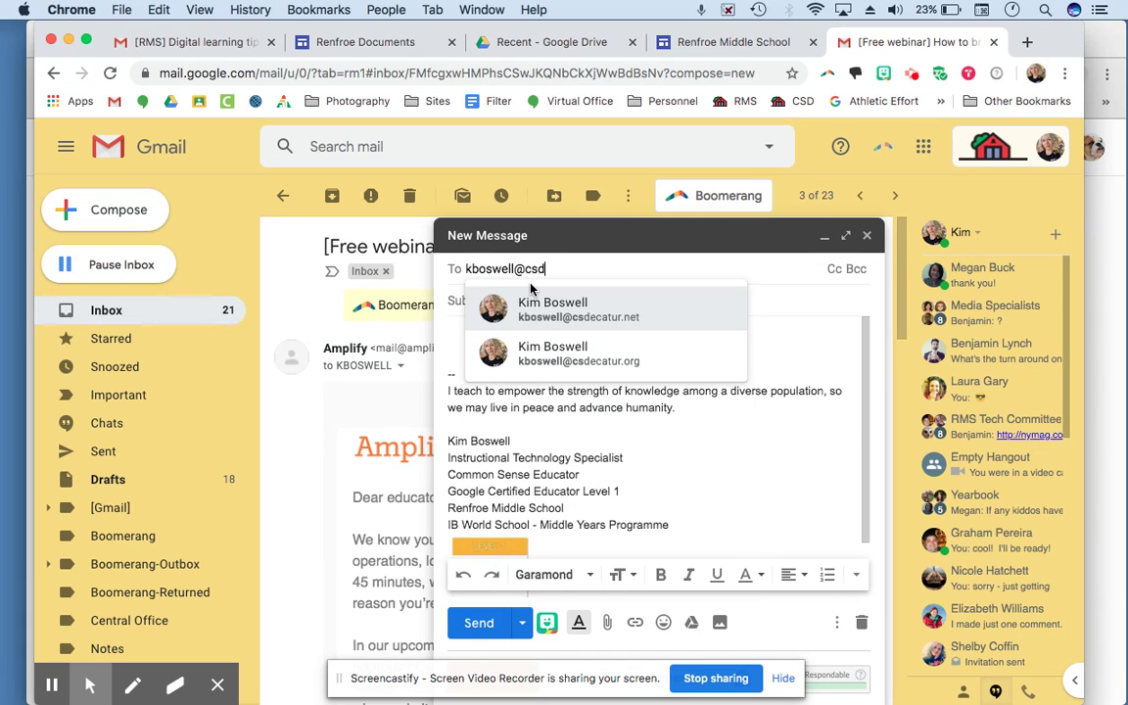
# Step: Address the draft to the teacher's school email address via its contact suggestion and show the Cc line
pyautogui.moveTo(585, 307)
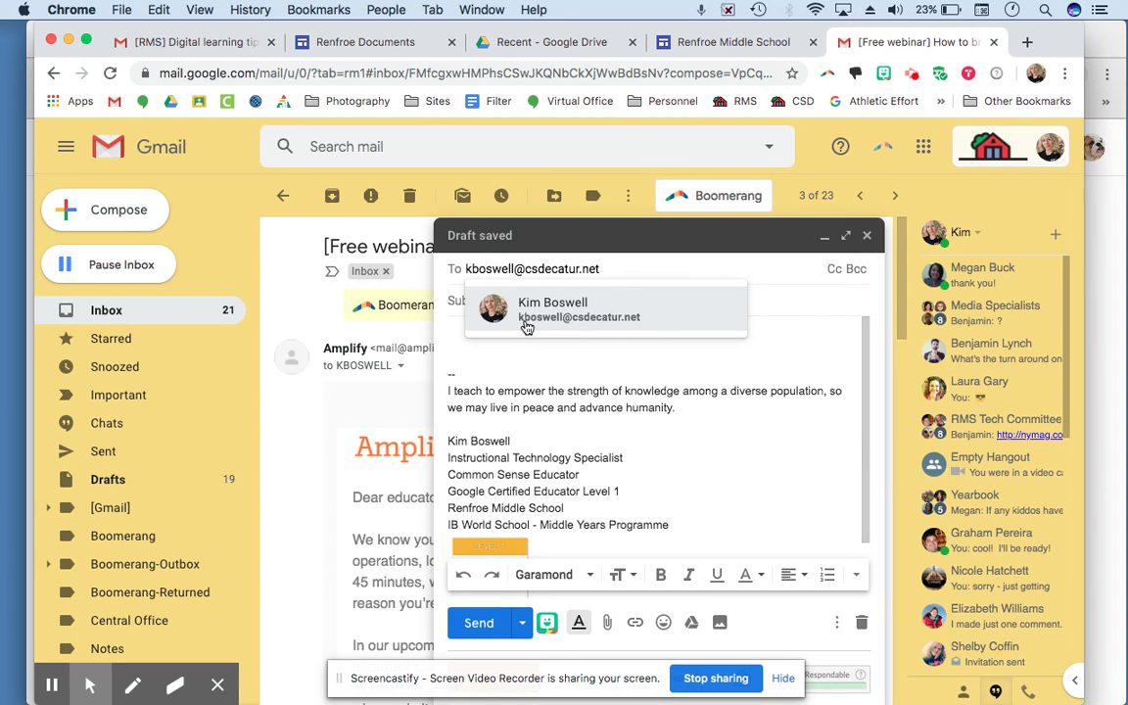
pyautogui.moveTo(501, 323)
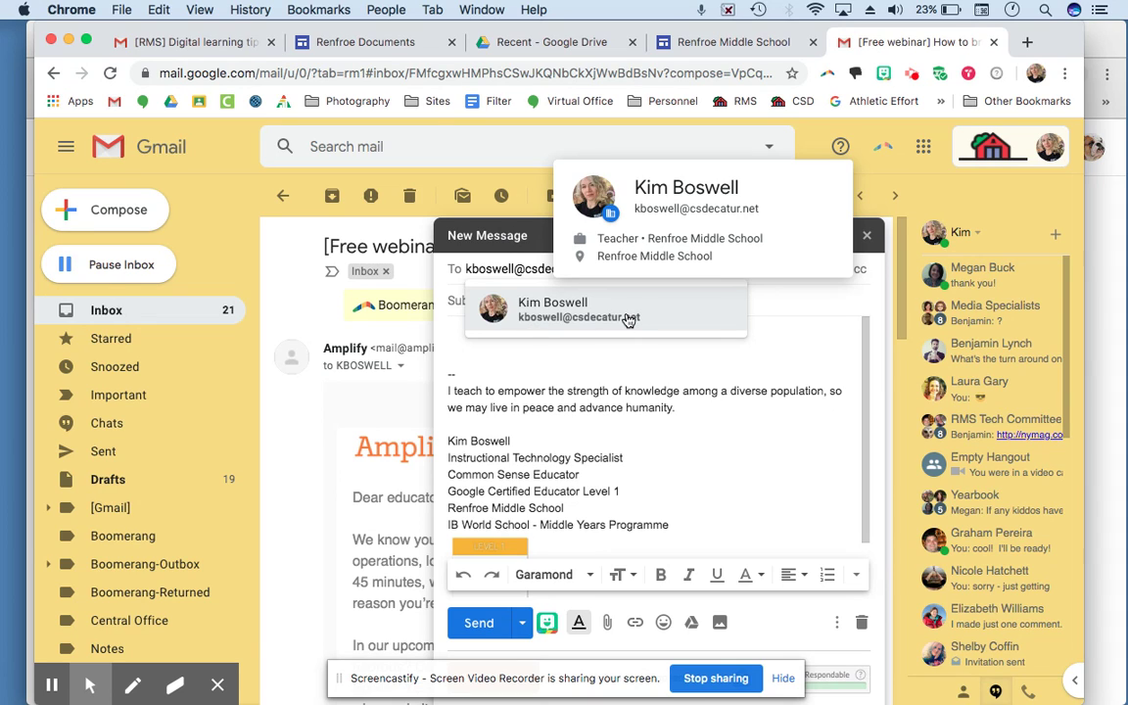
pyautogui.click(627, 318)
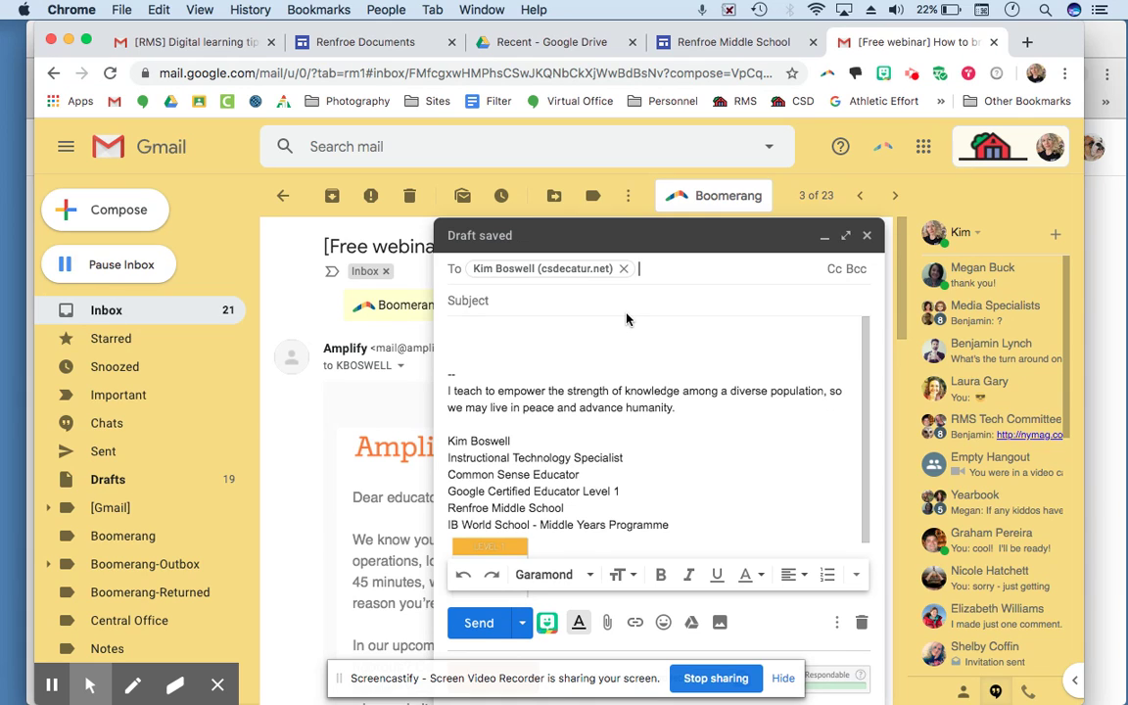
pyautogui.click(835, 270)
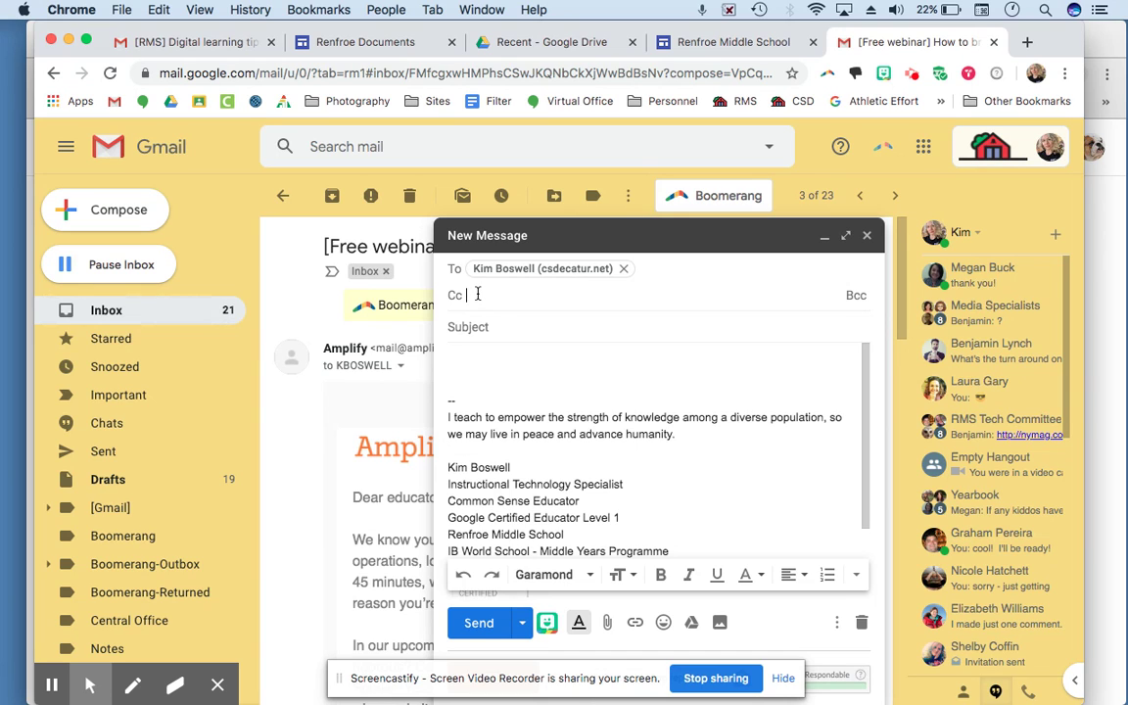
# Step: Leave Cc empty and give the message the subject 'grades'
pyautogui.write('ww')
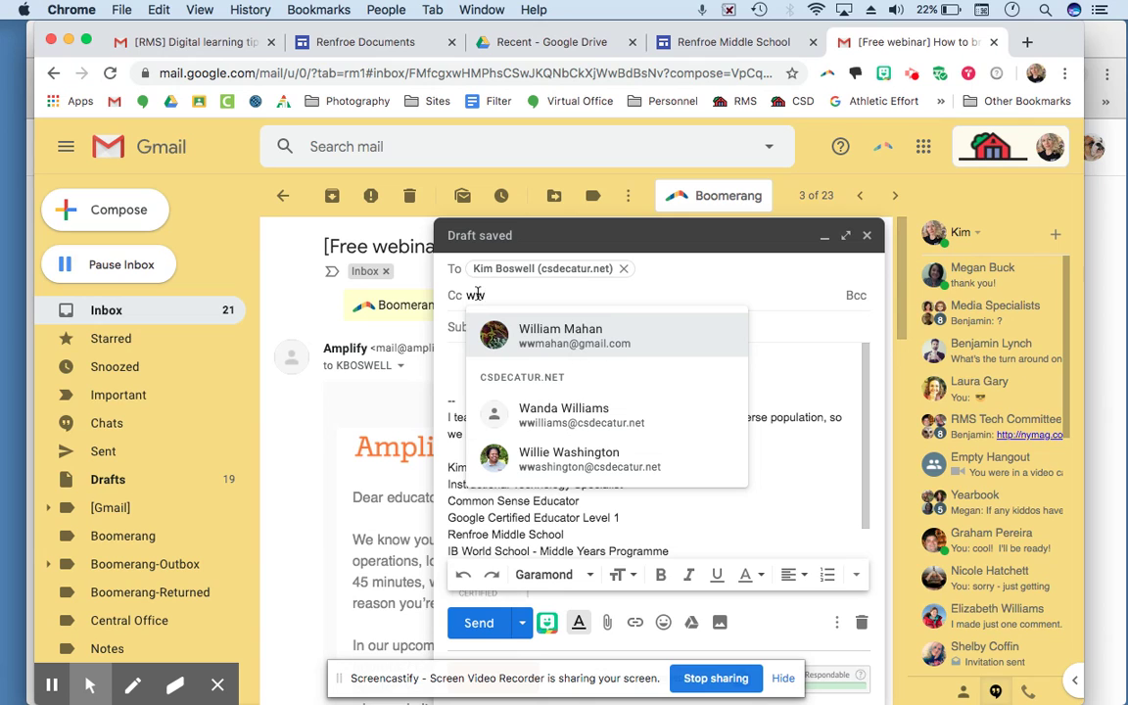
pyautogui.press('BackSpace')
pyautogui.press('BackSpace')
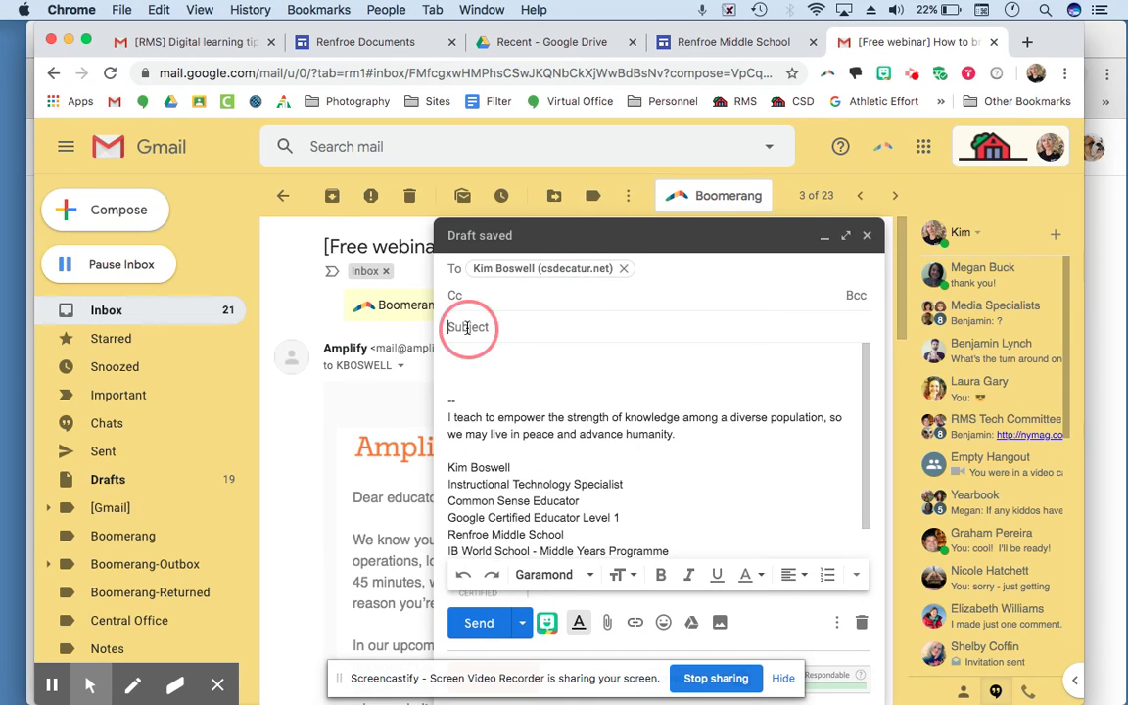
pyautogui.click(467, 327)
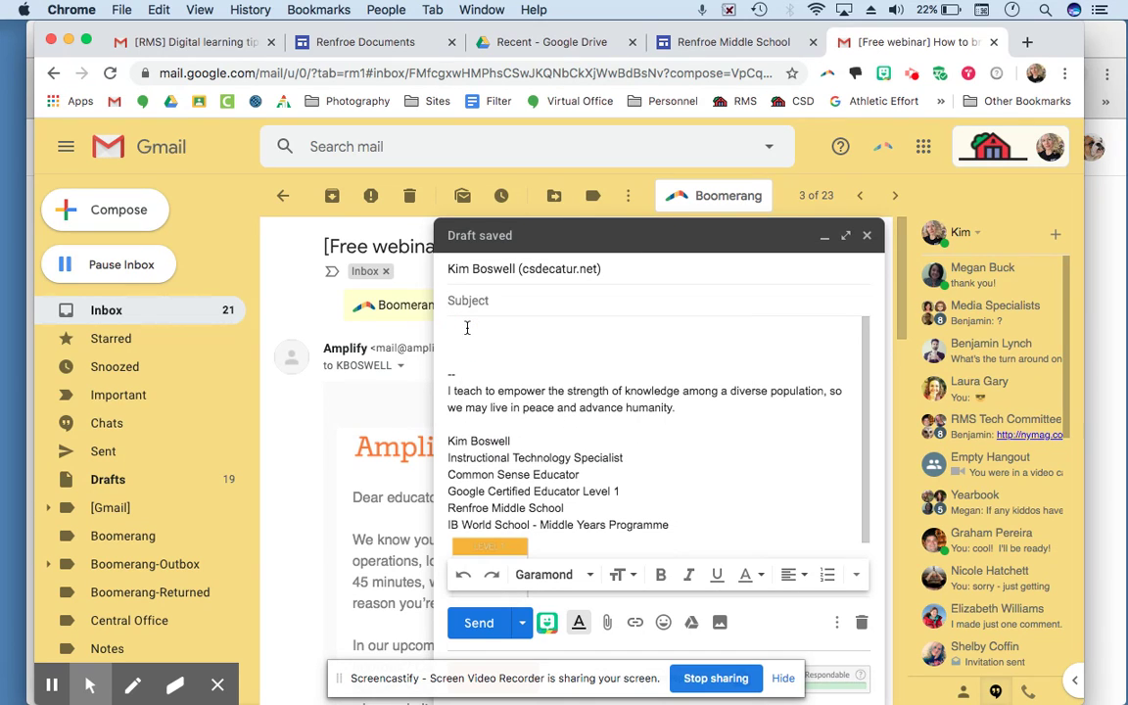
pyautogui.write('grades')
pyautogui.press('Tab')
pyautogui.click(490, 303)
# Step: Type the body 'I'm emailing you to find out my grade for the last assignment.' and open the Drive insert dialog
pyautogui.click(454, 336)
pyautogui.write("I'm emailing ")
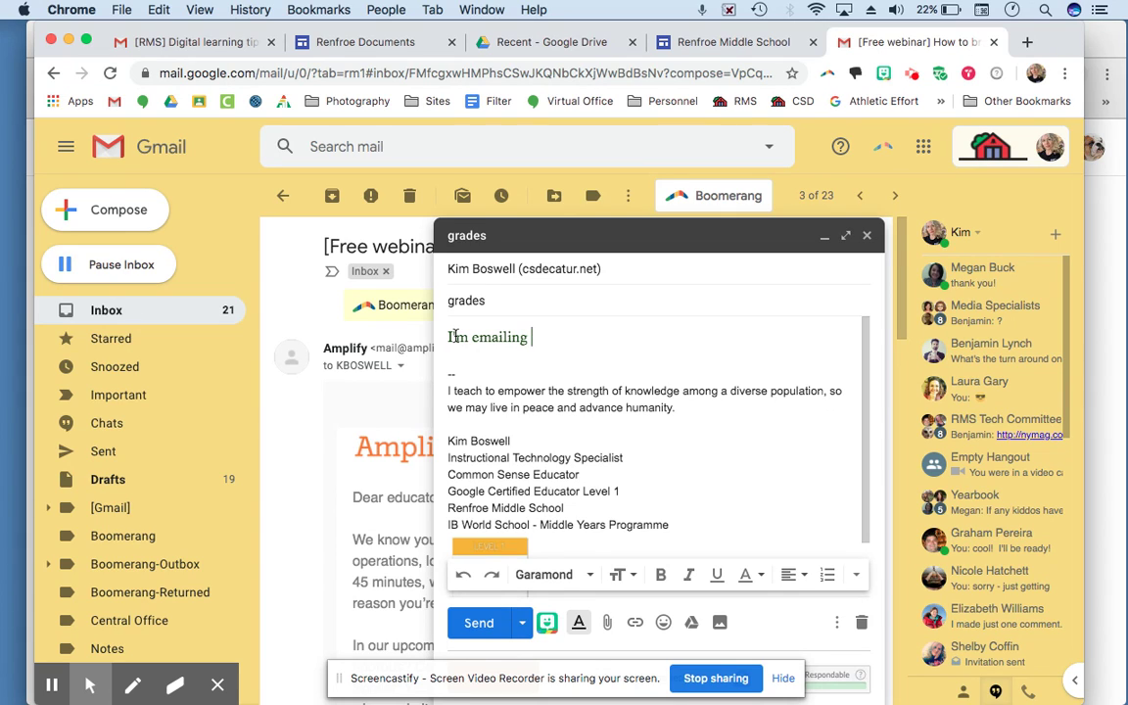
pyautogui.write('you to find out my grade')
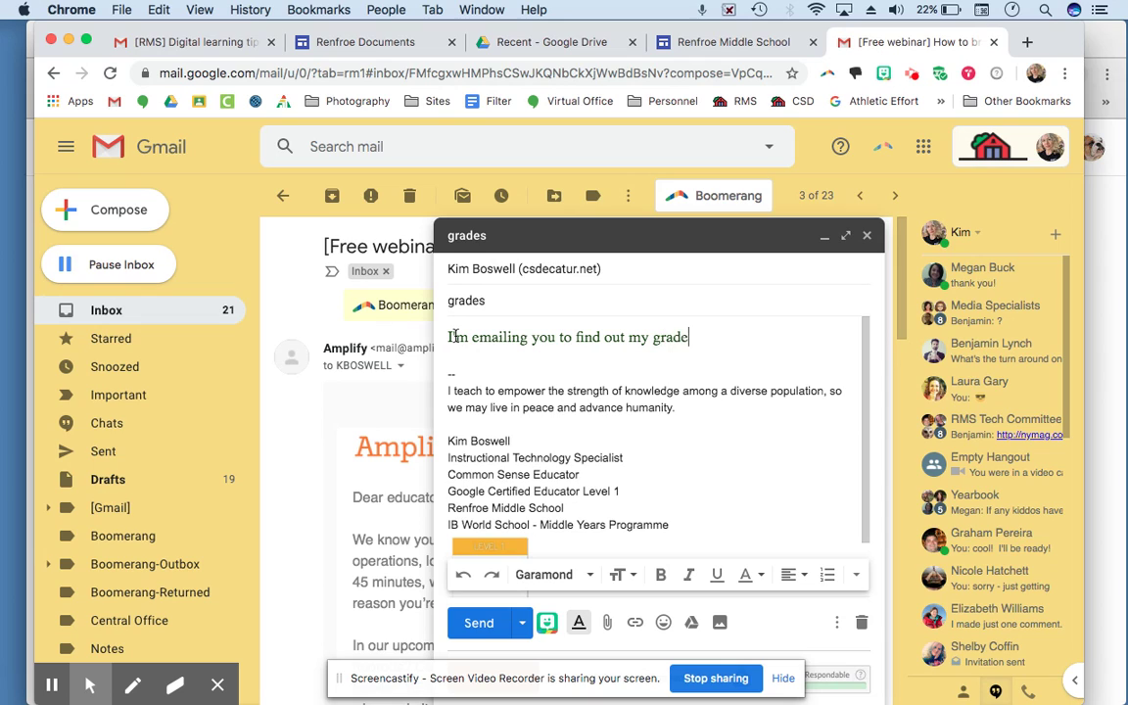
pyautogui.write(' for the las')
pyautogui.write('t assignment.')
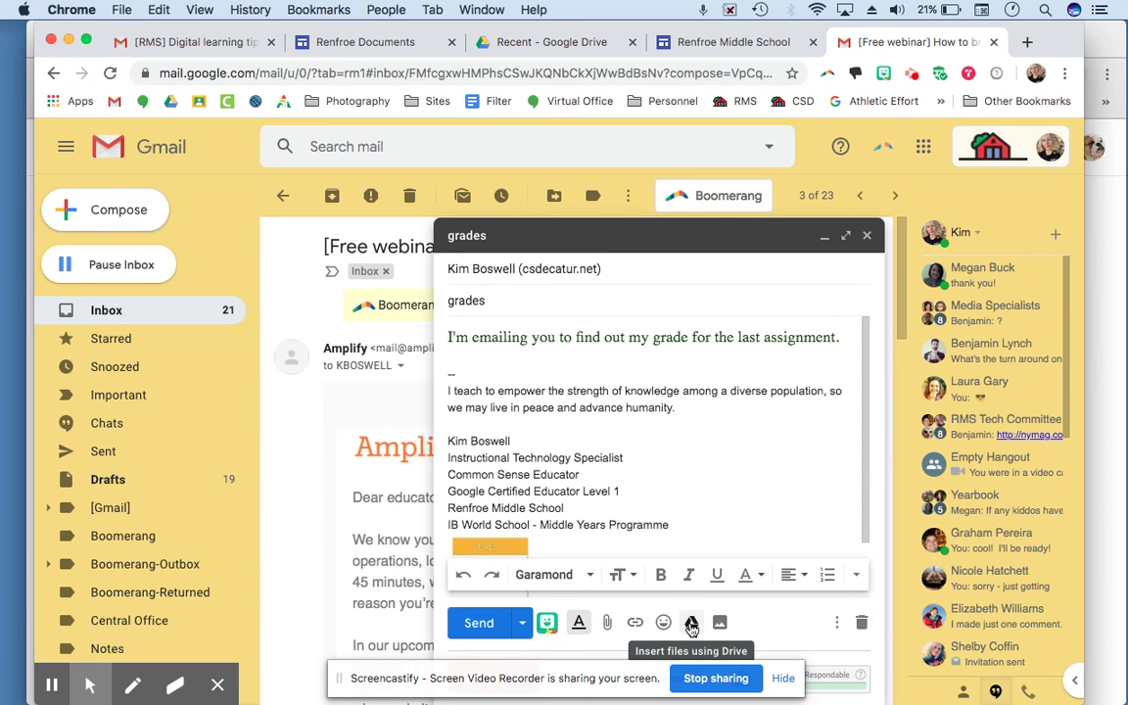
pyautogui.click(692, 625)
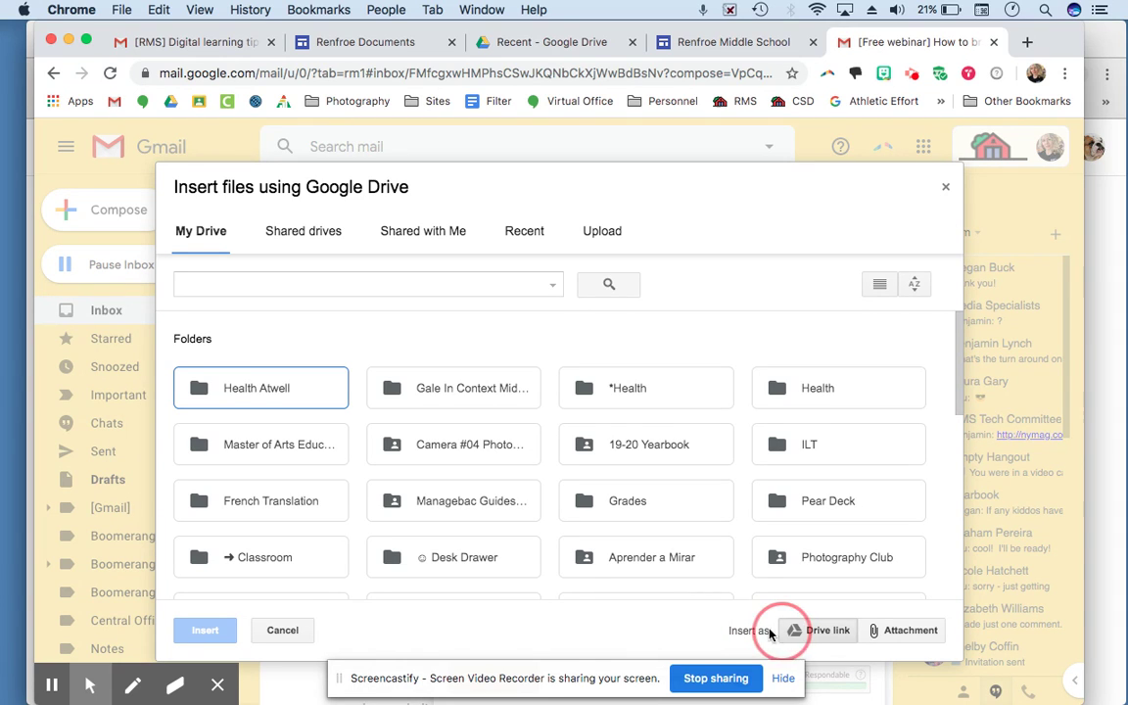
pyautogui.click(281, 629)
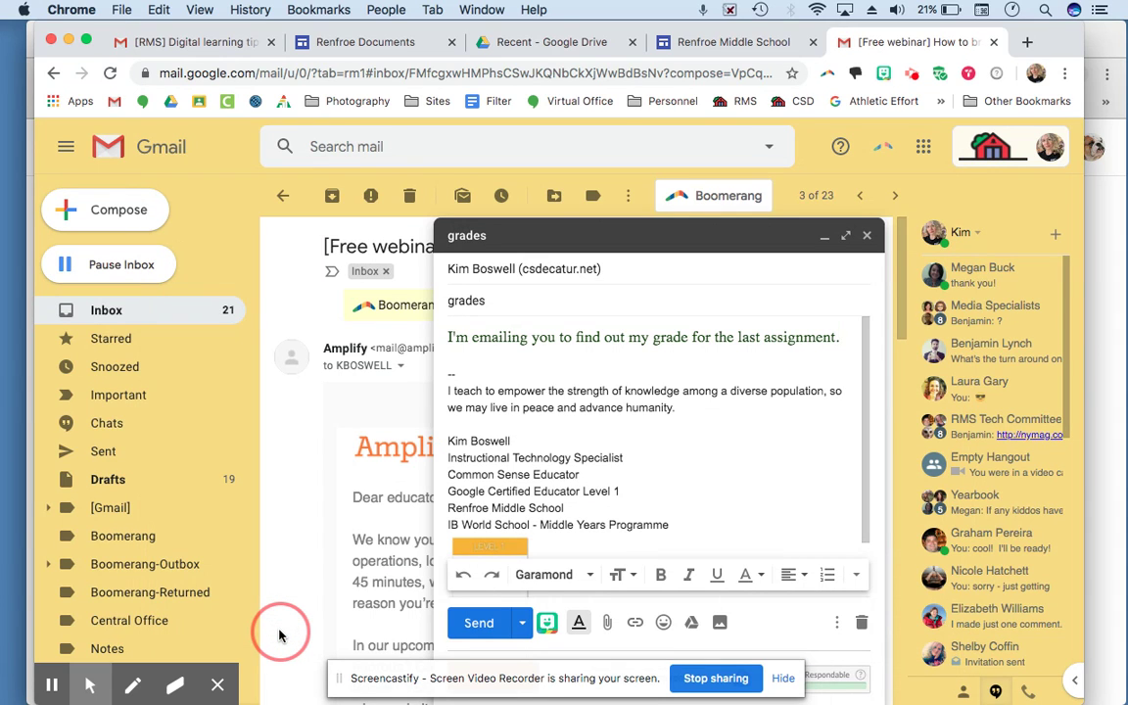